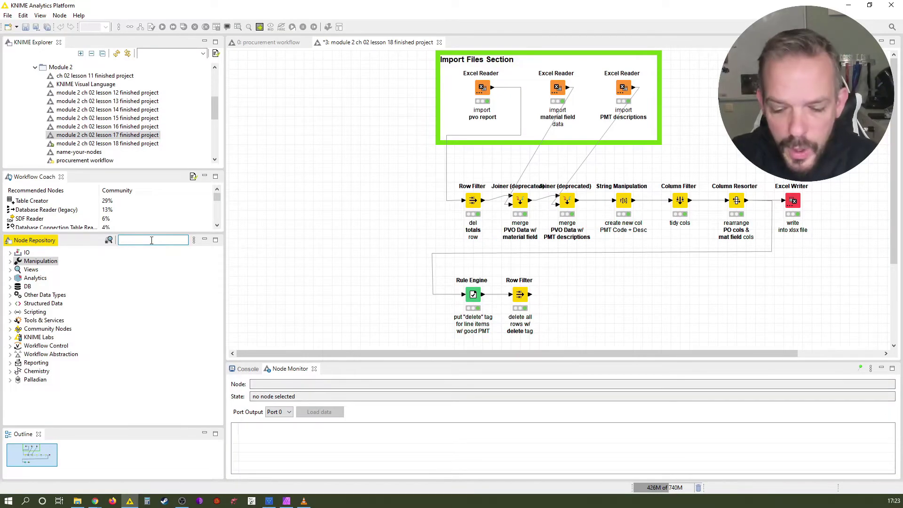
pyautogui.write('groupby')
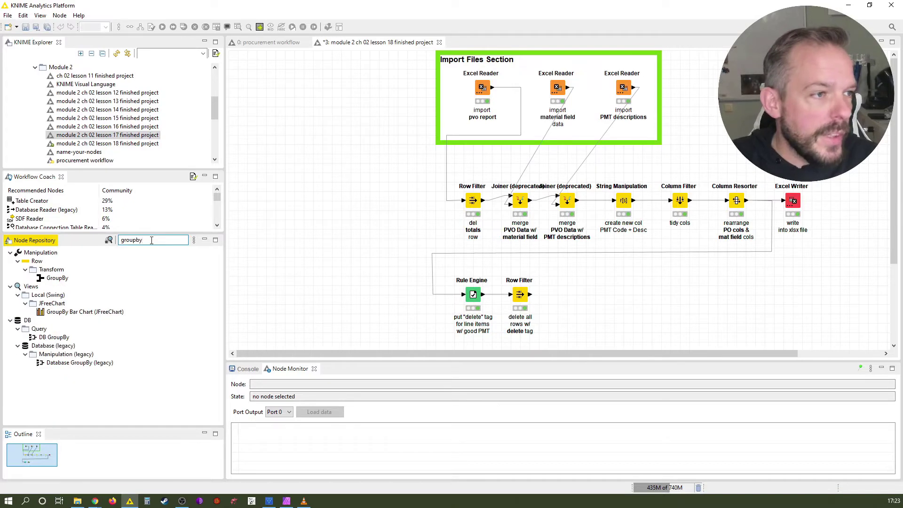
# Attach a GroupBy node after the delete-rows Row Filter and start renaming its label
pyautogui.click(517, 297)
pyautogui.doubleClick(47, 280)
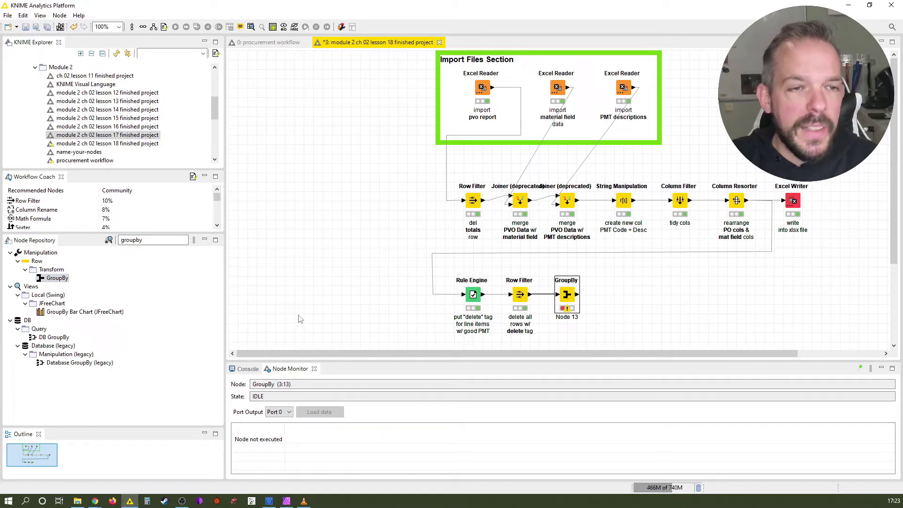
pyautogui.press('F2')
pyautogui.write('group PVO sum & PMT by vendor and PMT days')
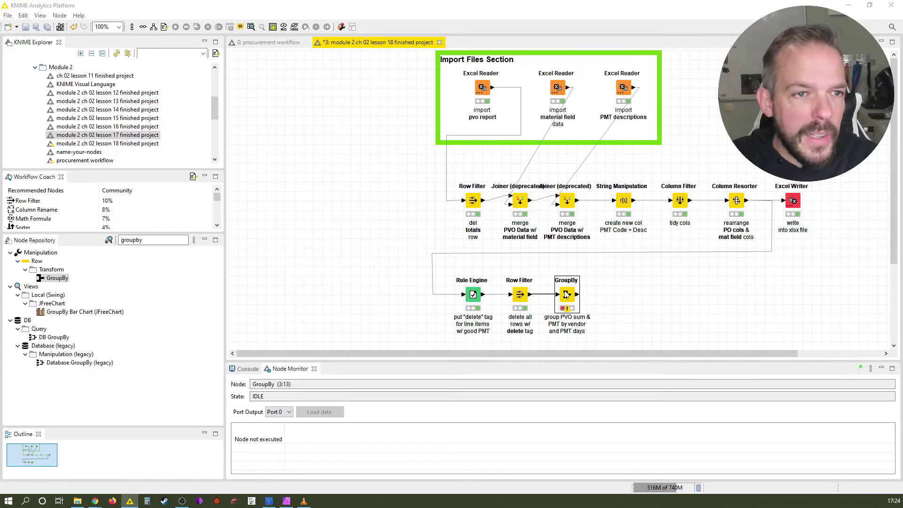
# Add Vendor and PMT long as GroupBy group columns, then switch to Manual Aggregation
pyautogui.doubleClick(566, 294)
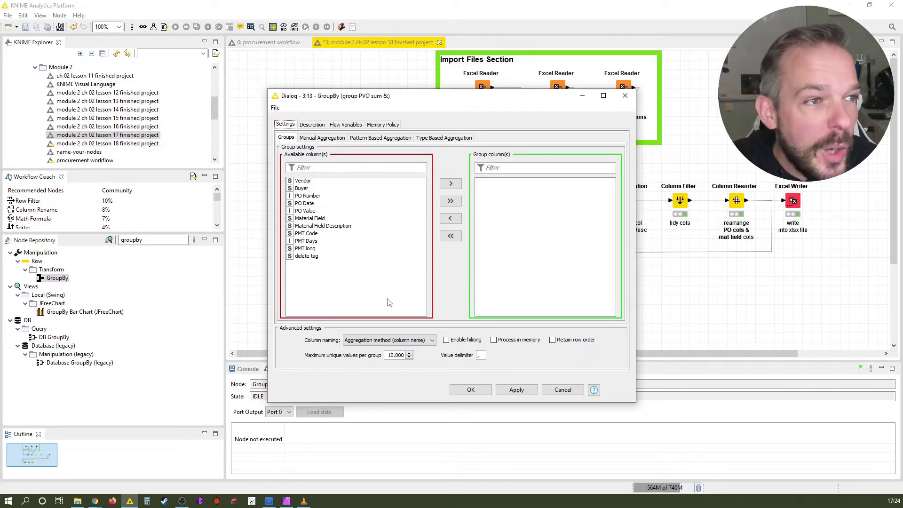
pyautogui.click(302, 182)
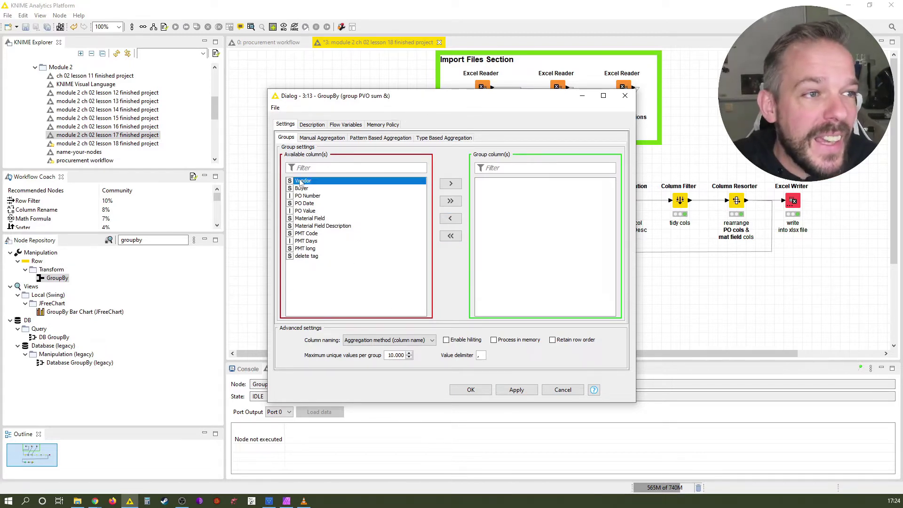
pyautogui.click(451, 183)
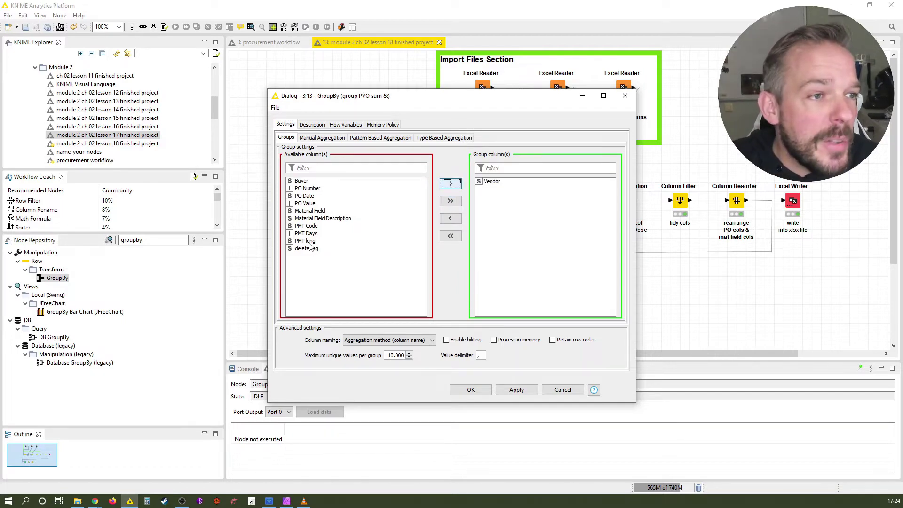
pyautogui.click(311, 241)
pyautogui.click(451, 184)
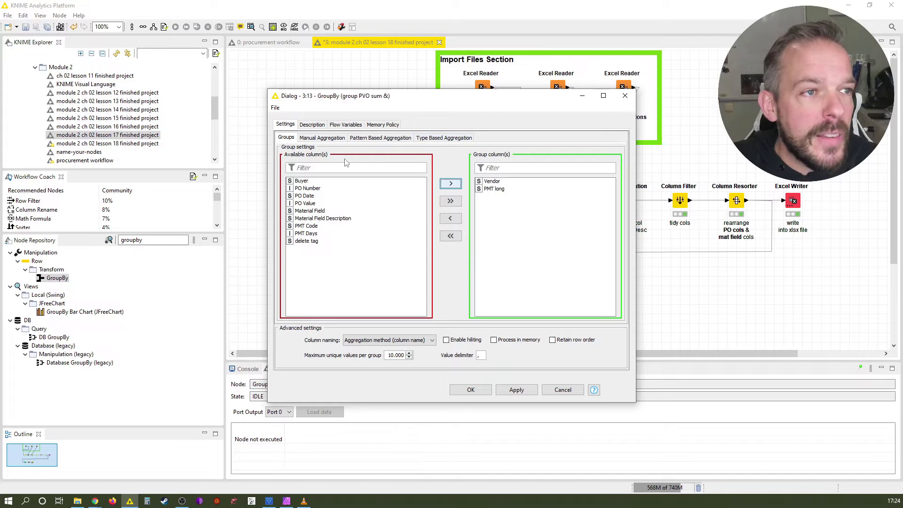
pyautogui.click(317, 138)
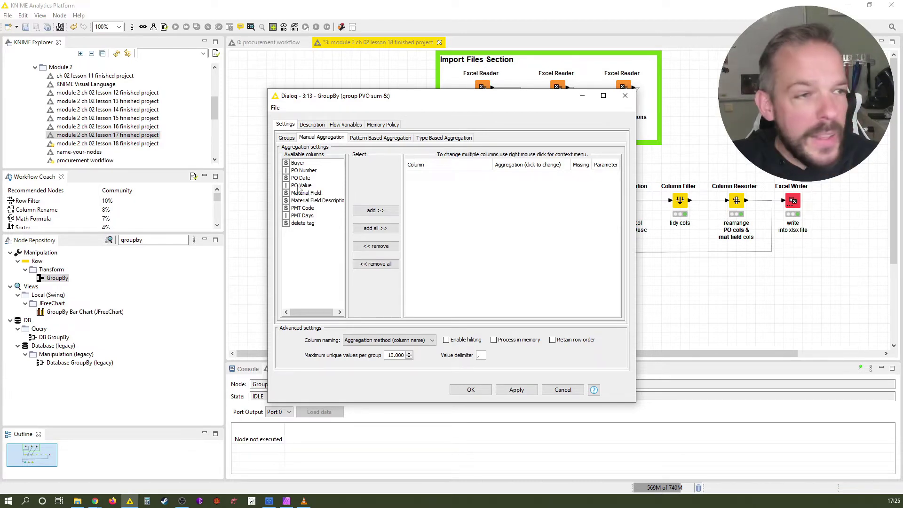
# Add PO Value to the aggregations with the Sum method
pyautogui.doubleClick(300, 186)
pyautogui.click(538, 178)
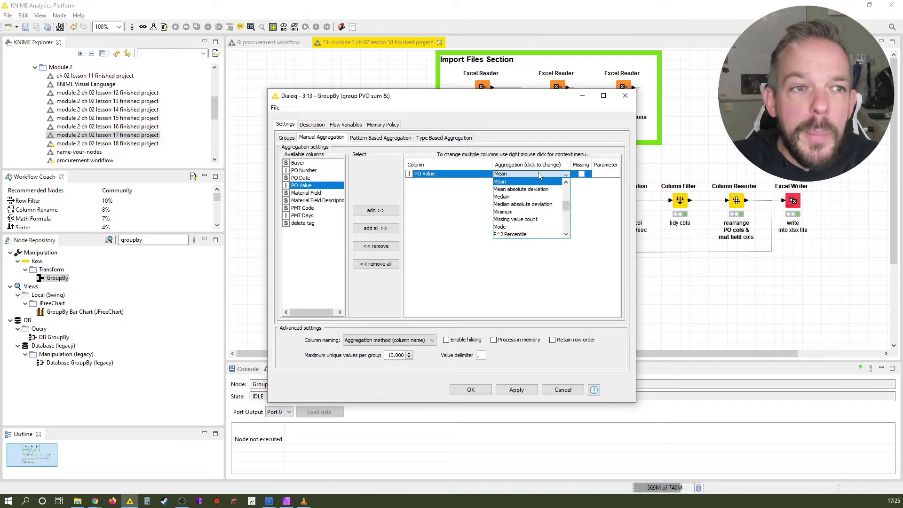
pyautogui.click(452, 220)
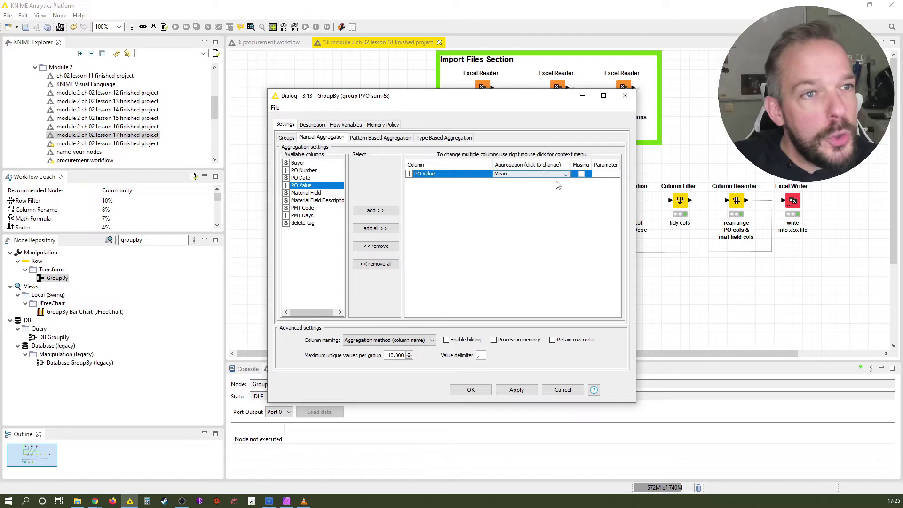
pyautogui.click(566, 174)
pyautogui.scroll(-3, 531, 201)
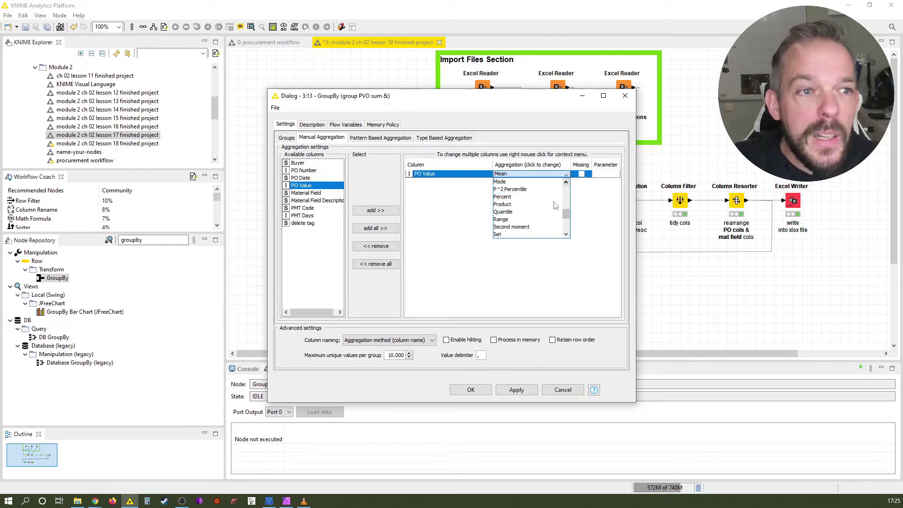
pyautogui.scroll(-2, 530, 194)
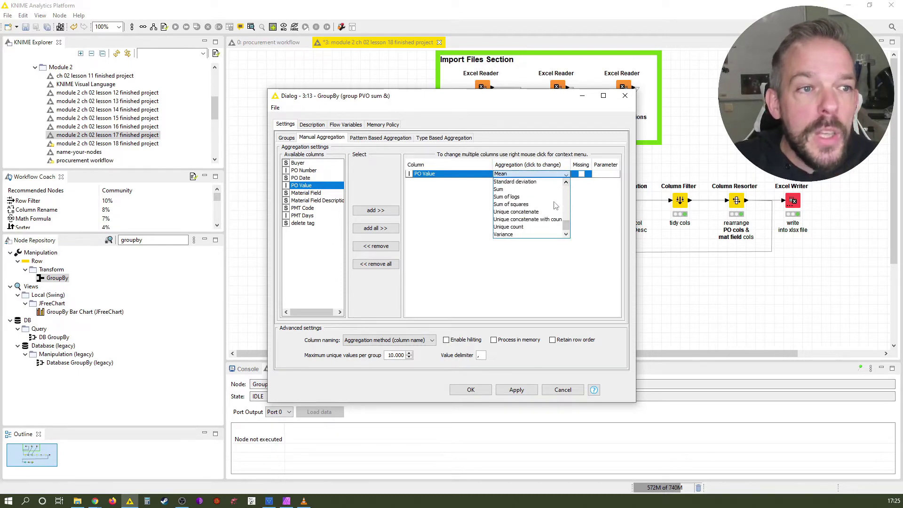
pyautogui.click(531, 190)
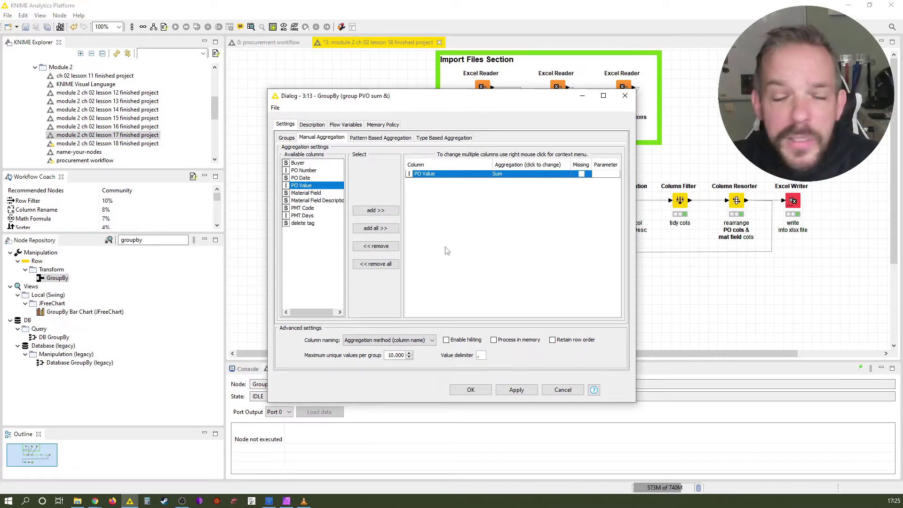
# Add PMT Days to the aggregations with the First method
pyautogui.click(297, 216)
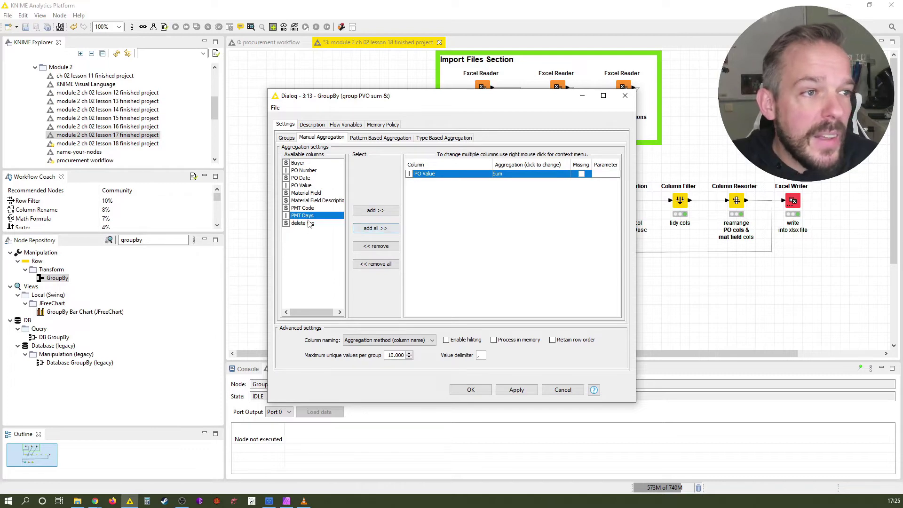
pyautogui.click(374, 212)
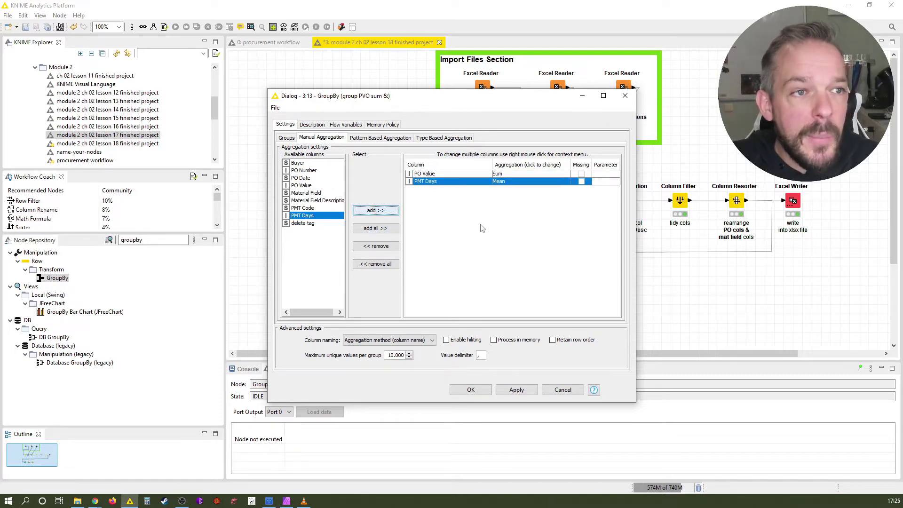
pyautogui.click(545, 183)
pyautogui.scroll(4, 564, 200)
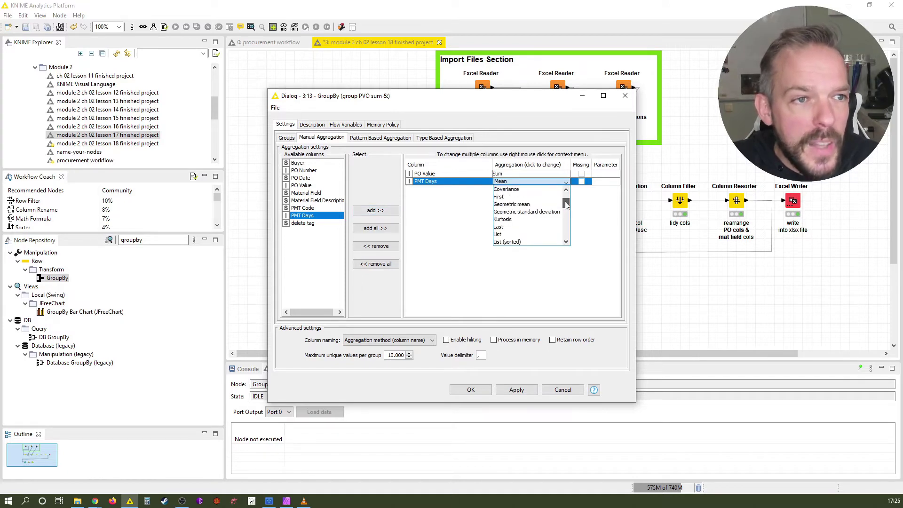
pyautogui.click(530, 220)
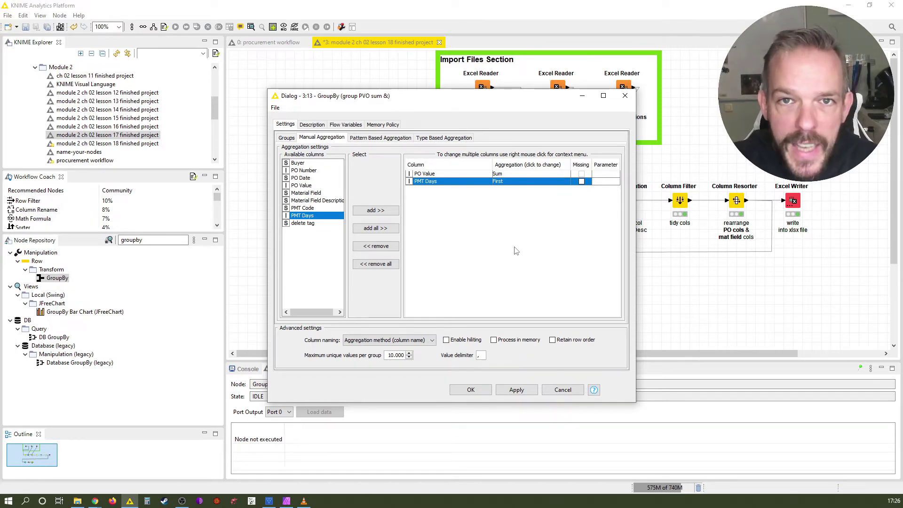
# Confirm the GroupBy settings, execute the node, and view its Group table output
pyautogui.click(472, 391)
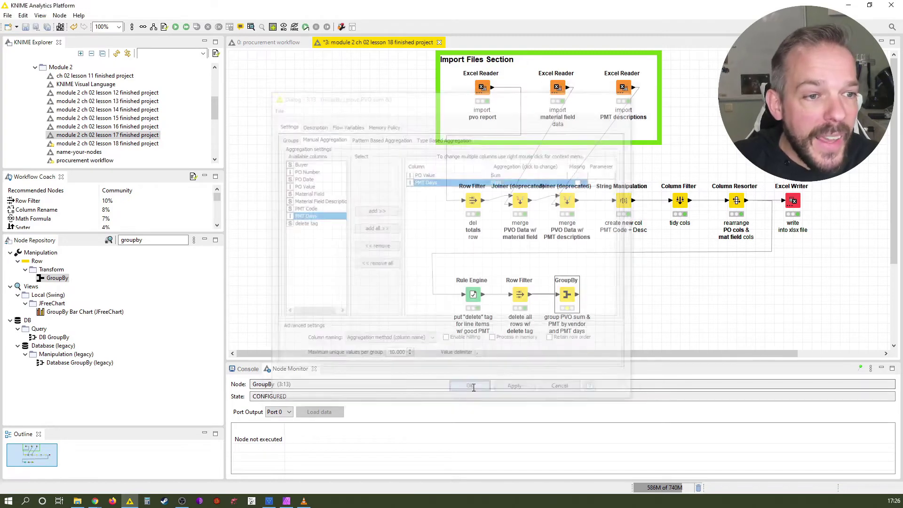
pyautogui.press('F7')
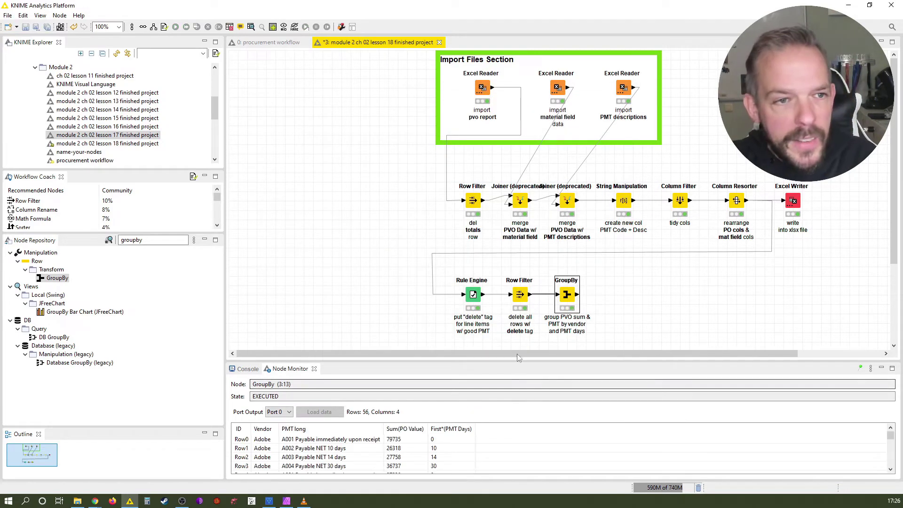
pyautogui.rightClick(569, 306)
pyautogui.click(596, 292)
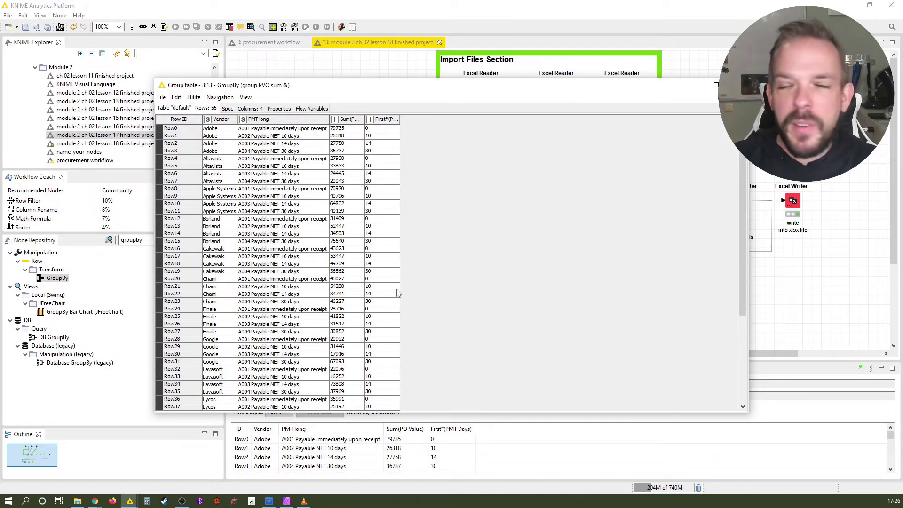
# Close the 56-row GroupBy output table window
pyautogui.click(738, 85)
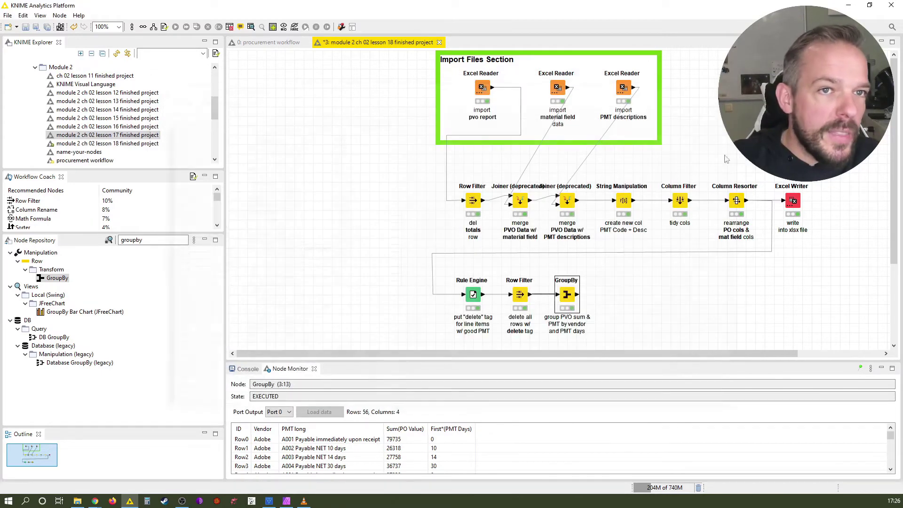